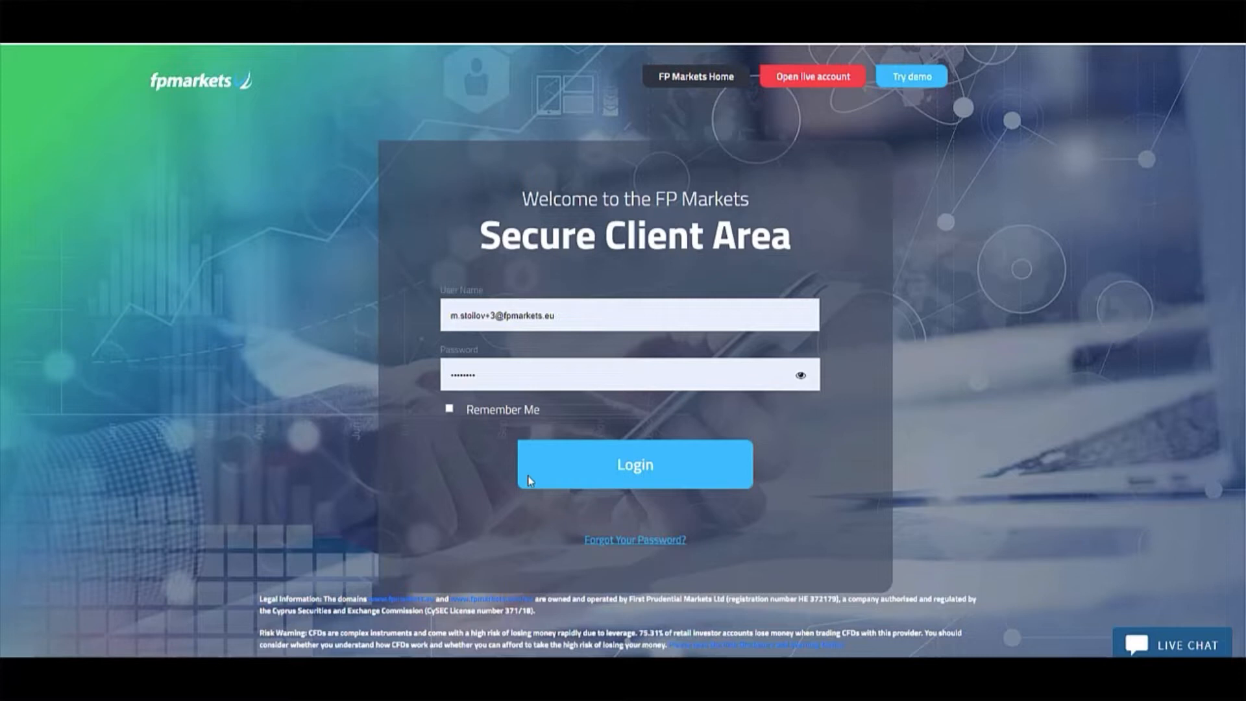
Step: Log in to the FP Markets Secure Client Area with the entered credentials
{"action": "left_click", "coordinate": [626, 470]}
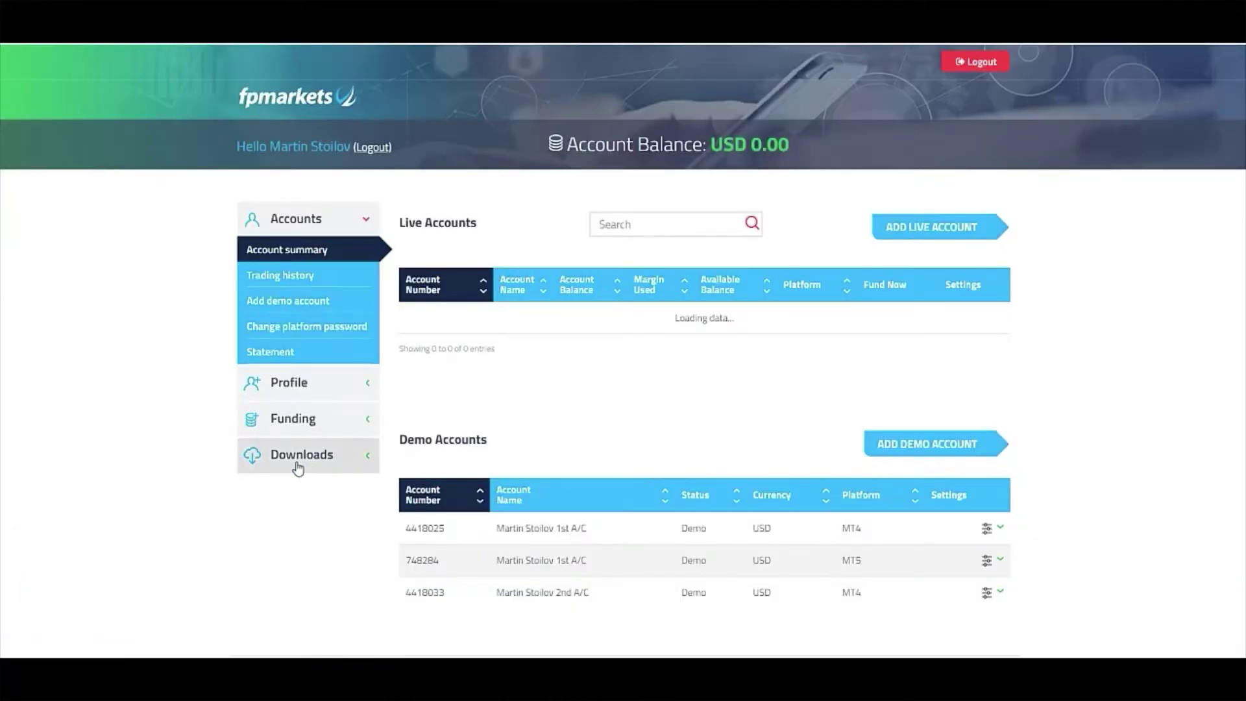
Step: Download the MetaTrader 5 Windows installer from the MT5 platform downloads page
{"action": "left_click", "coordinate": [298, 457]}
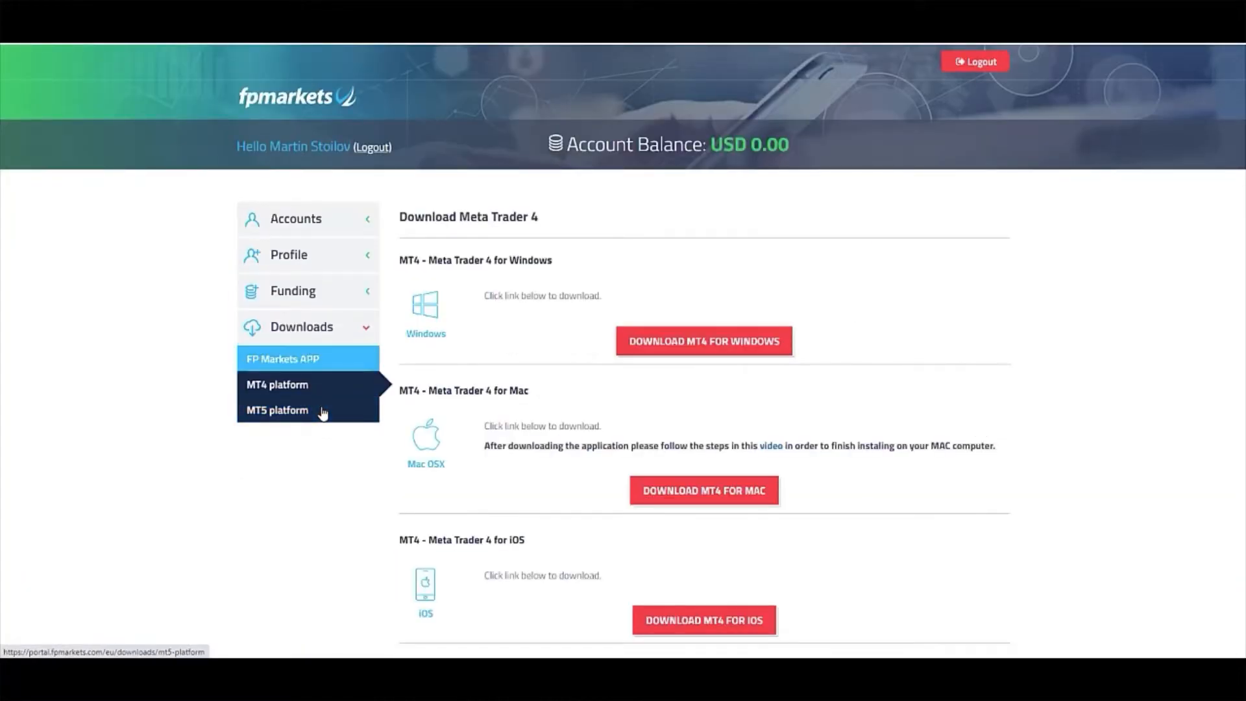
{"action": "left_click", "coordinate": [322, 413]}
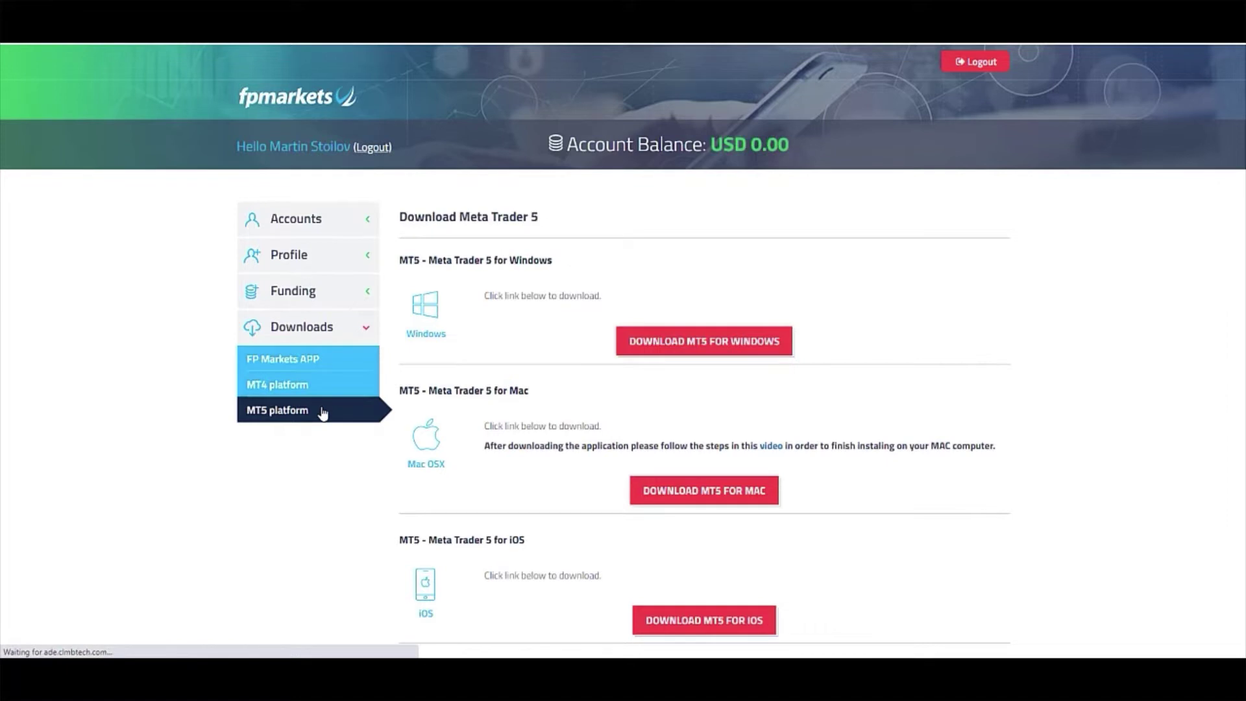
{"action": "left_click", "coordinate": [715, 341]}
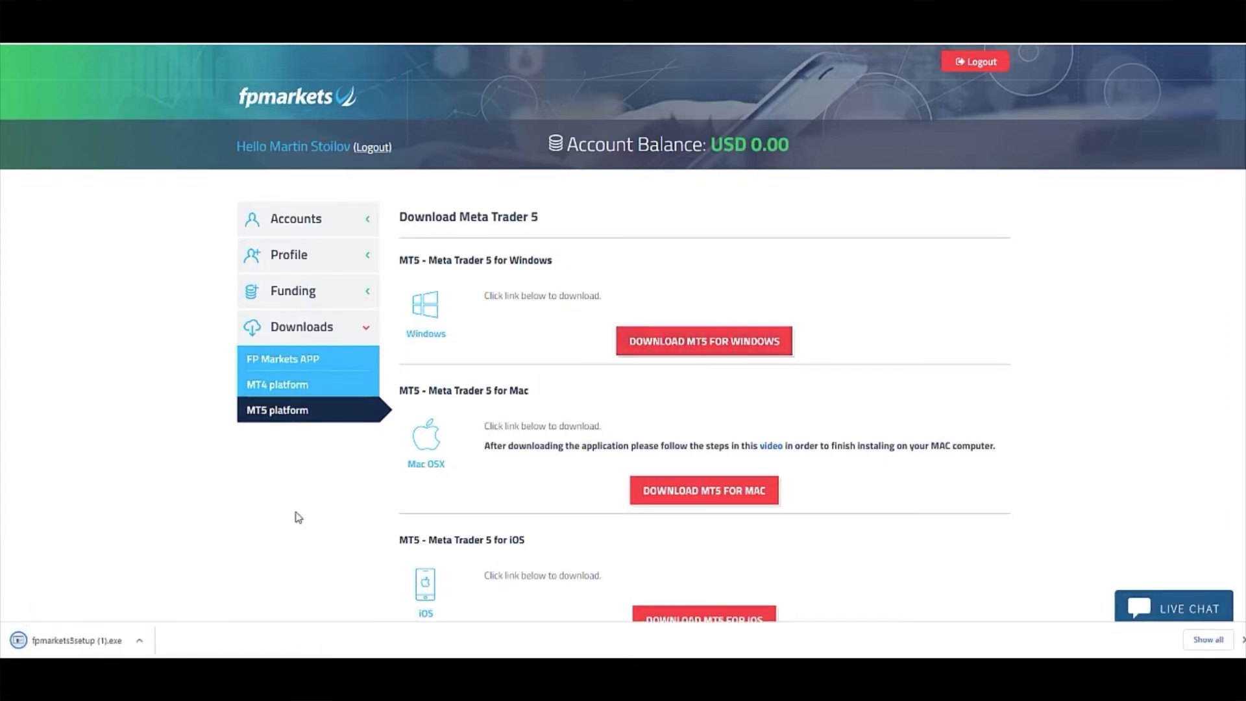
Step: Run the downloaded fpmarkets5setup (1).exe past the Windows Security Warning
{"action": "left_click", "coordinate": [117, 644]}
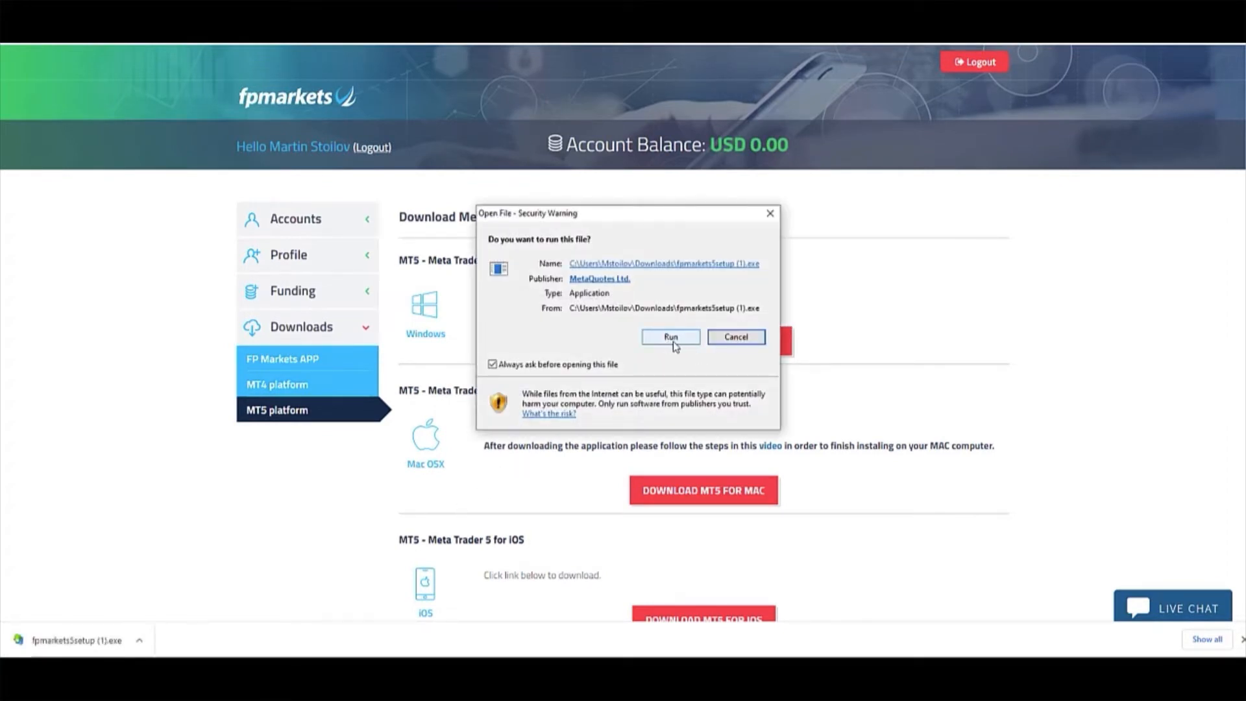
{"action": "left_click", "coordinate": [672, 338]}
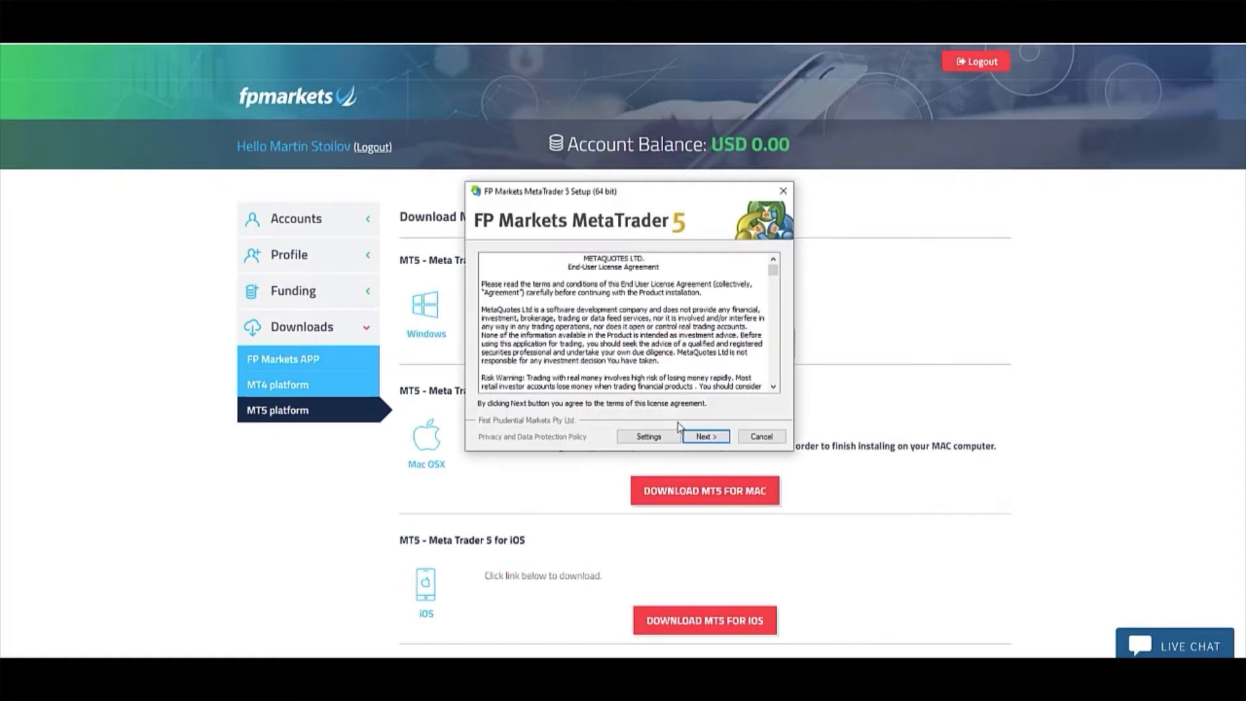
Step: Keep the default install folder, disable opening MQL5.community website, and start installation
{"action": "left_click", "coordinate": [648, 436]}
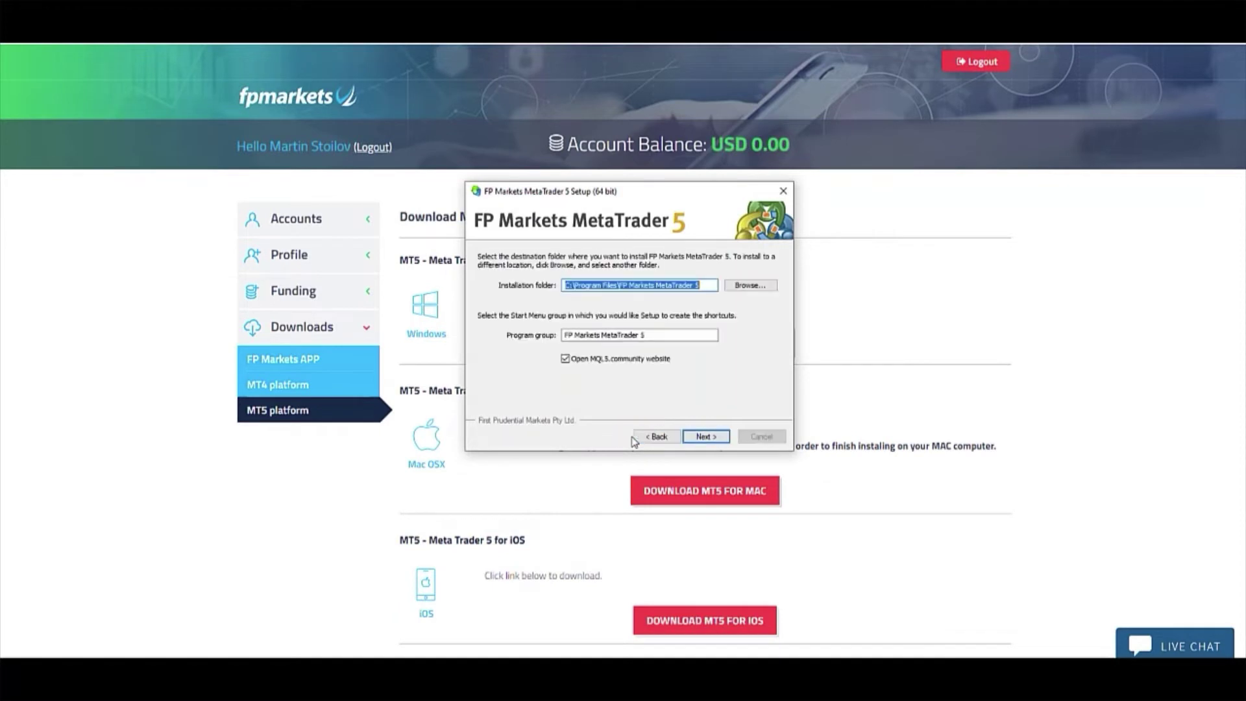
{"action": "left_click", "coordinate": [566, 359]}
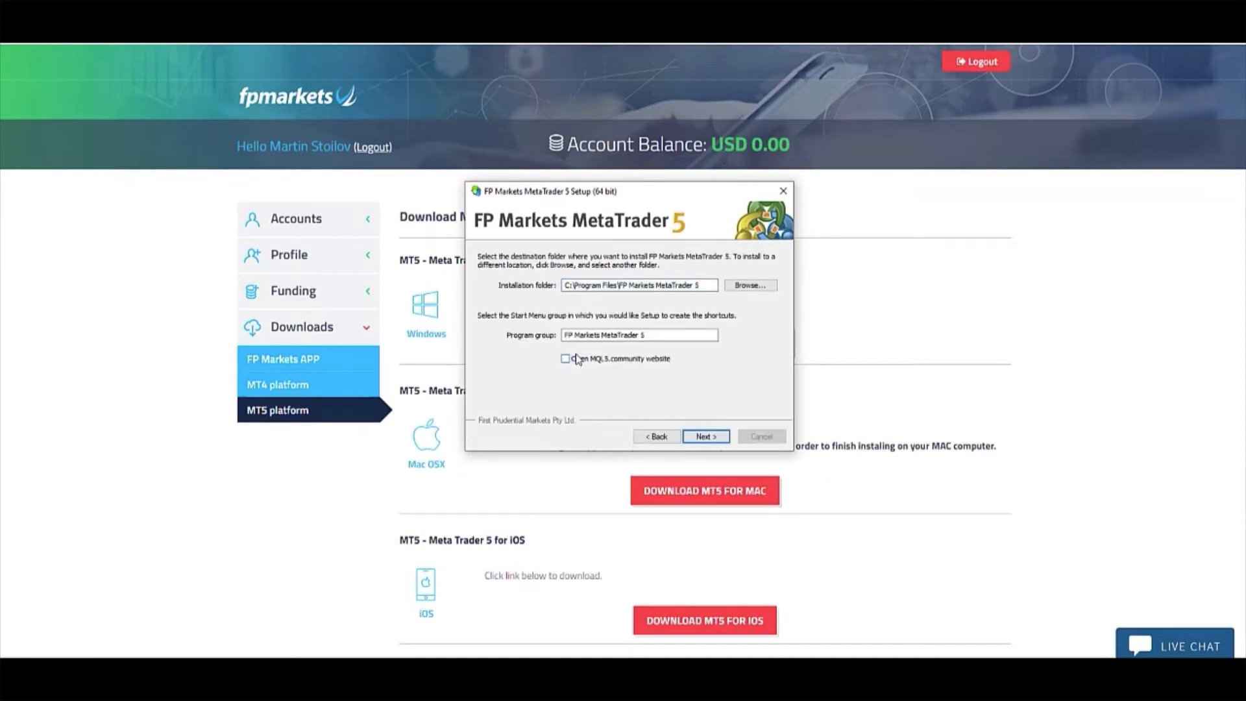
{"action": "left_click", "coordinate": [571, 285]}
{"action": "left_click", "coordinate": [706, 436]}
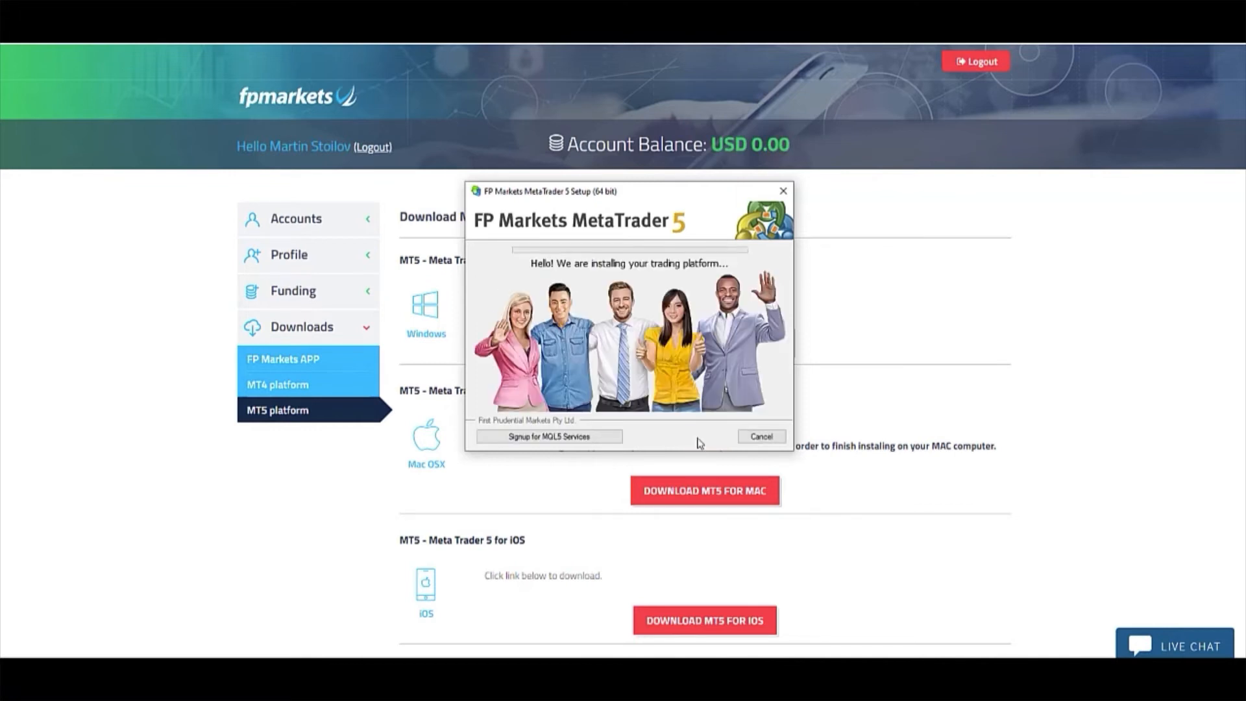